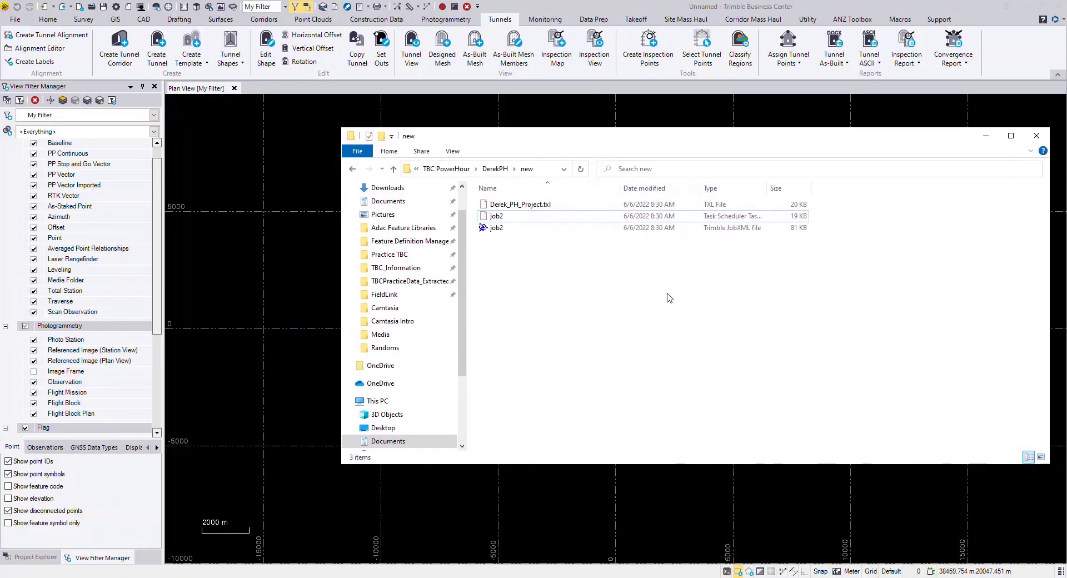
- Select job2 and the project text file in the 'new' folder and drag them into the Plan View
{"action": "left_click", "coordinate": [577, 217]}
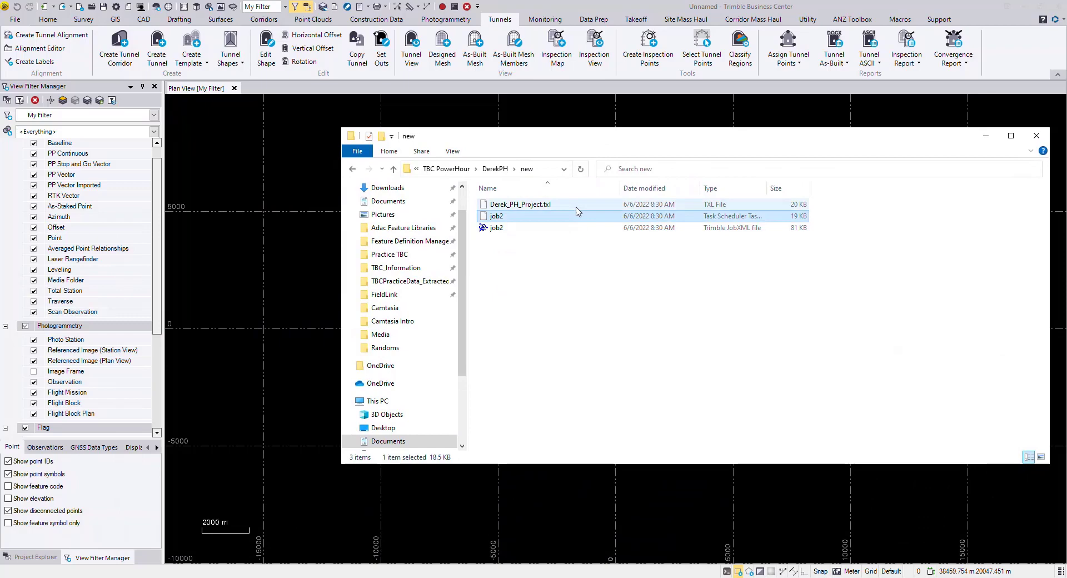
{"action": "left_click", "coordinate": [577, 211], "text": "ctrl"}
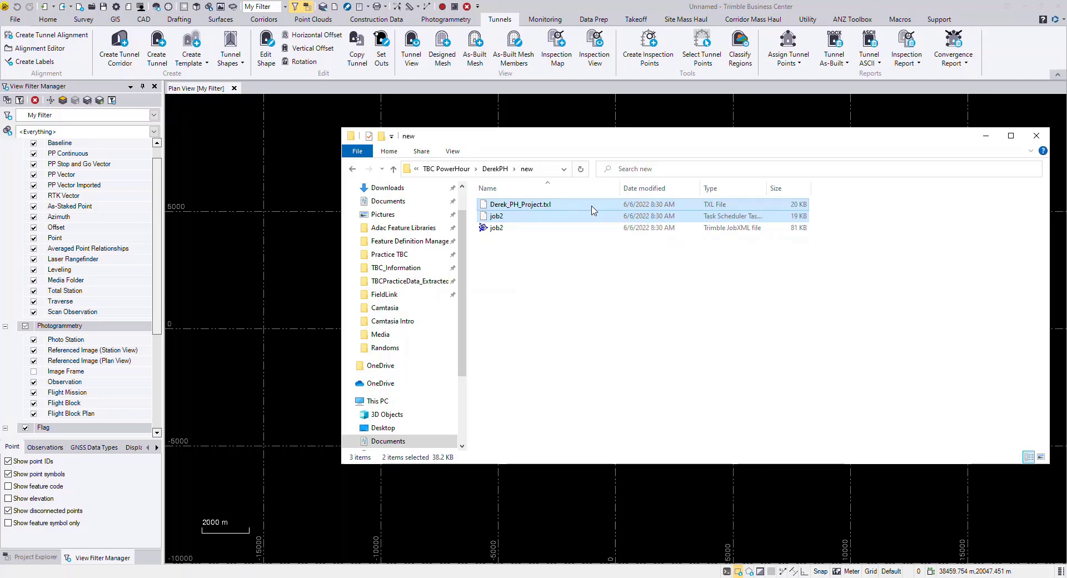
{"action": "left_click_drag", "start_coordinate": [578, 212], "coordinate": [303, 264]}
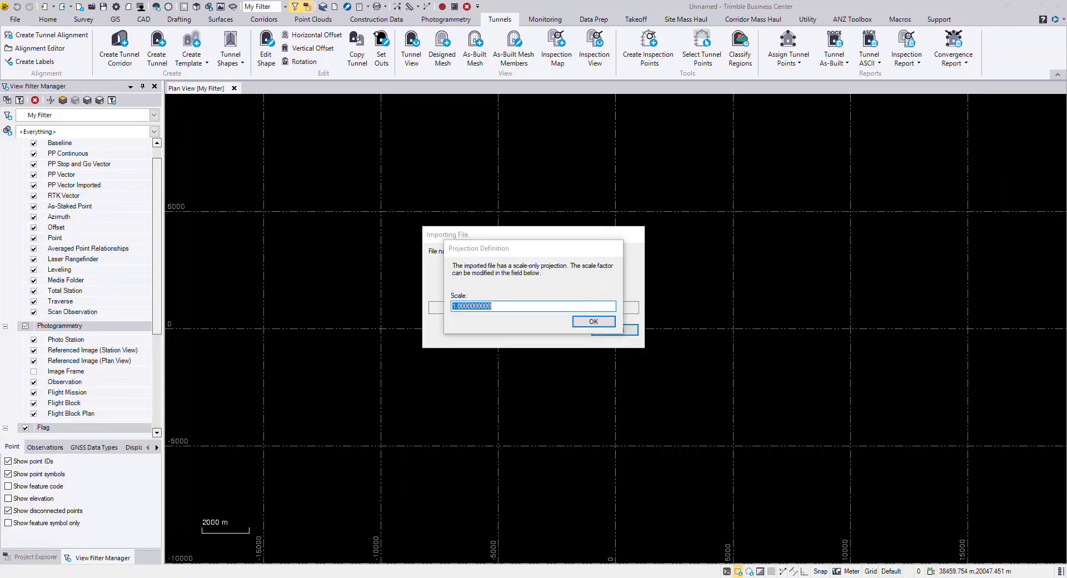
- Accept the default projection scale and inspect the imported test points in an orbited 3D view
{"action": "left_click", "coordinate": [585, 322]}
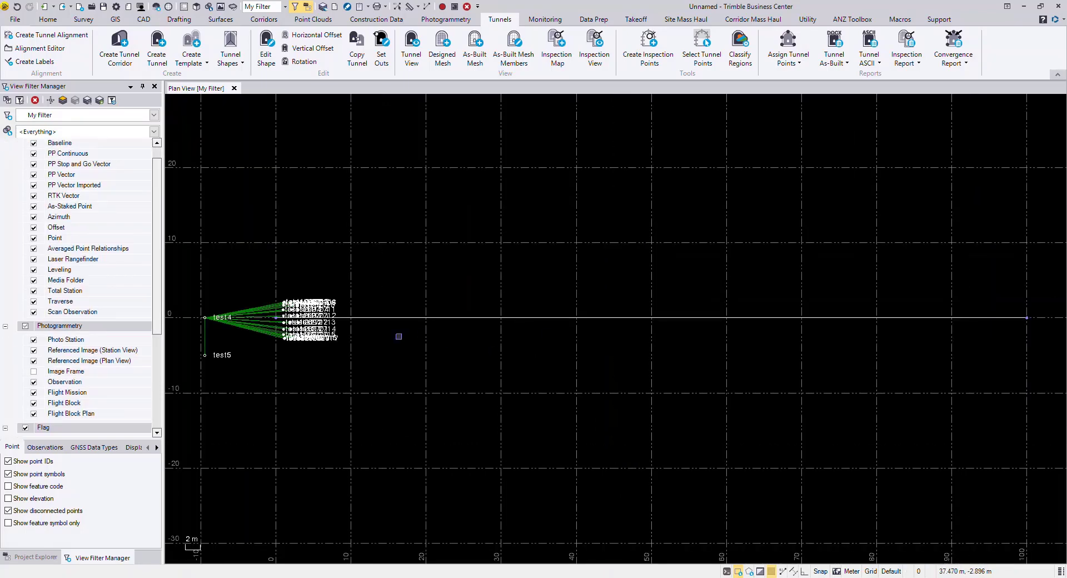
{"action": "left_click", "coordinate": [48, 19]}
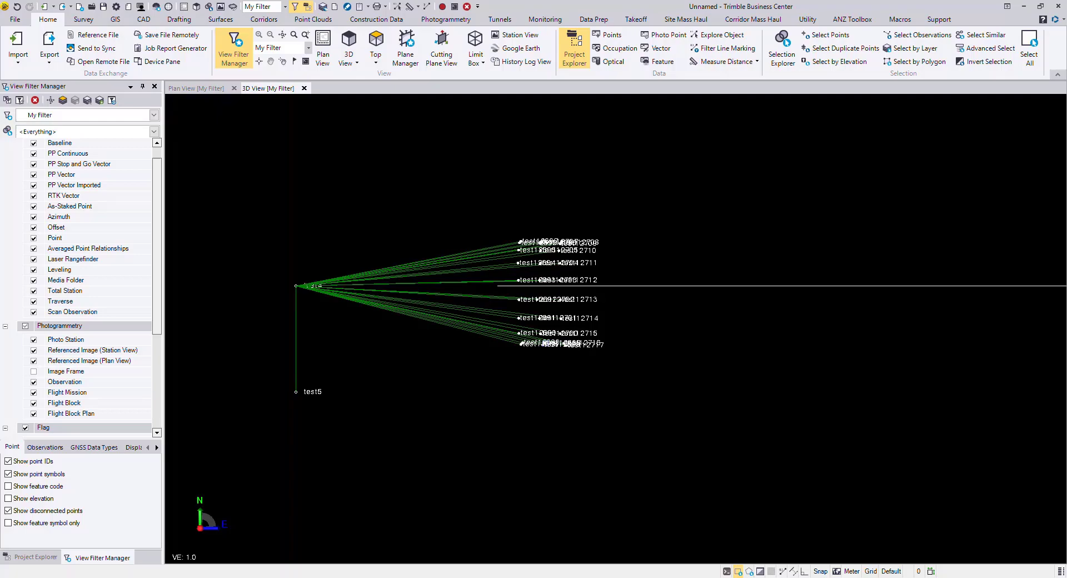
{"action": "scroll", "coordinate": [531, 316], "scroll_direction": "up", "scroll_amount": 2}
{"action": "scroll", "coordinate": [522, 325], "scroll_direction": "up", "scroll_amount": 2}
{"action": "scroll", "coordinate": [512, 333], "scroll_direction": "up", "scroll_amount": 2}
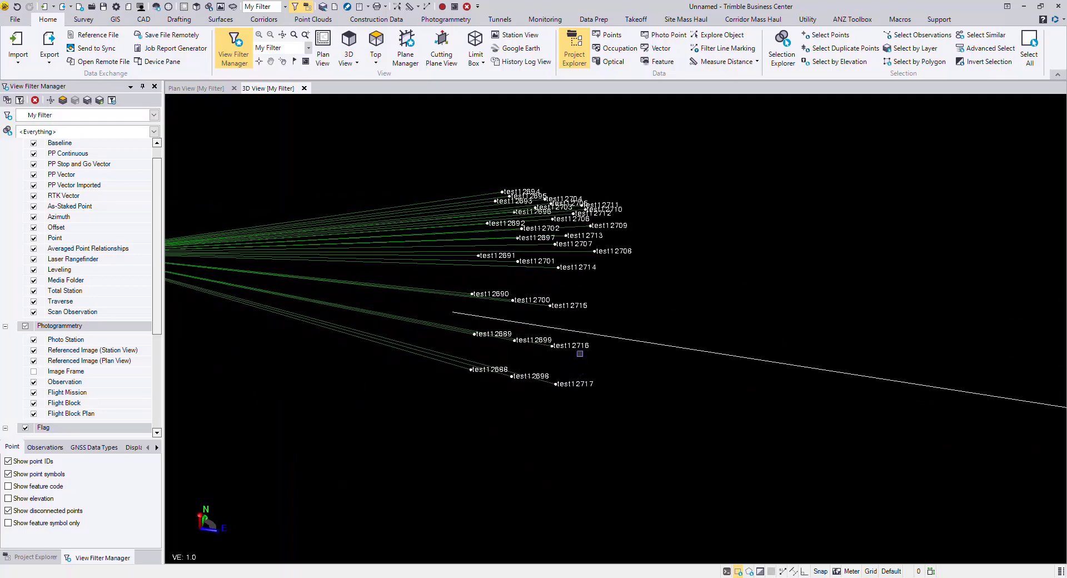
{"action": "scroll", "coordinate": [497, 345], "scroll_direction": "up", "scroll_amount": 2}
{"action": "middle_click_drag", "start_coordinate": [497, 345], "coordinate": [542, 361]}
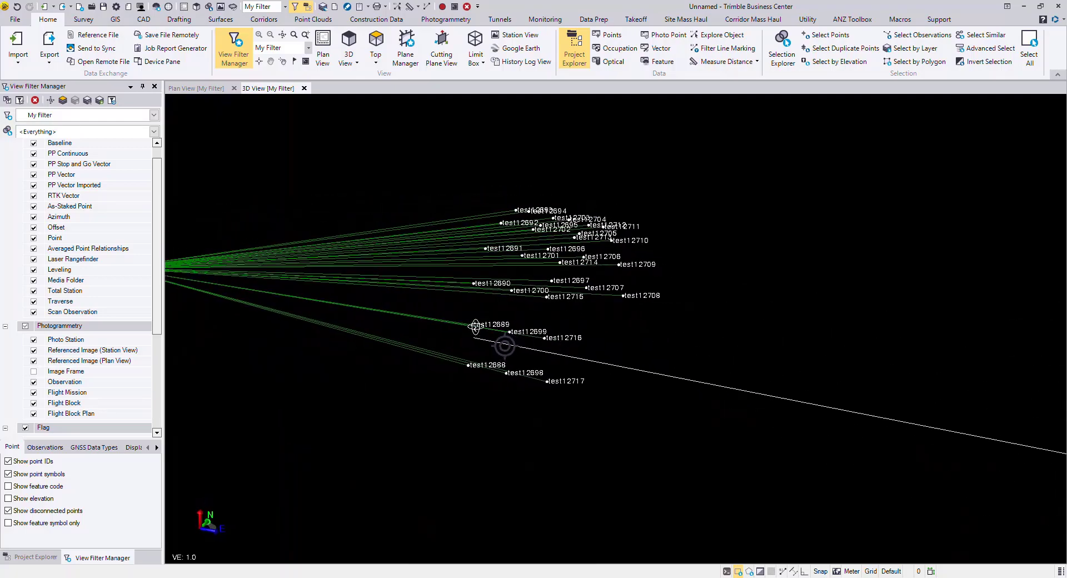
{"action": "left_click", "coordinate": [502, 21]}
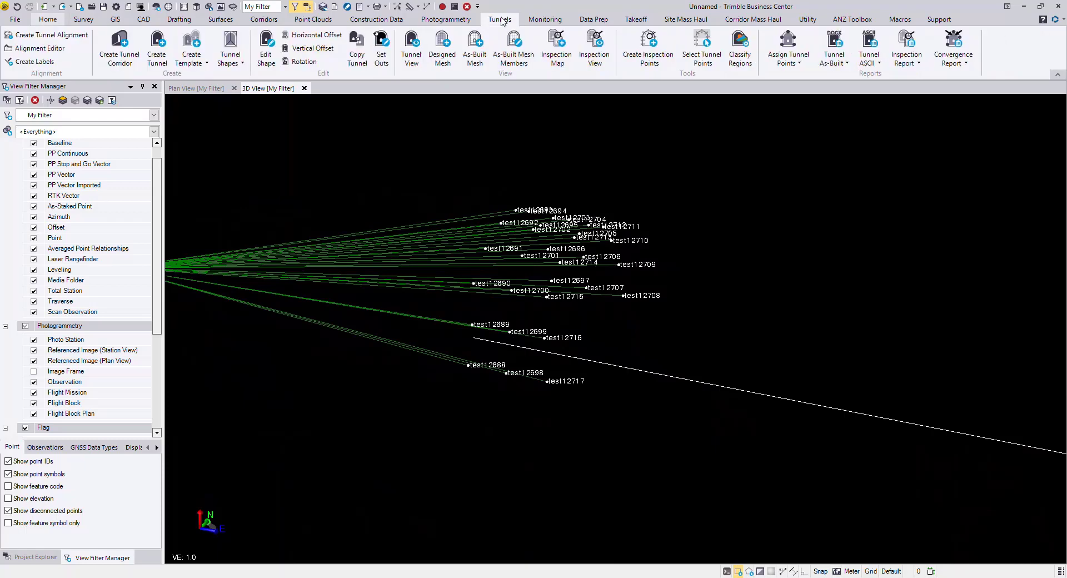
- Run the Tunnel Set Outs As-Built Report for PH_Tunnel using 0.100 tolerances
{"action": "left_click", "coordinate": [844, 64]}
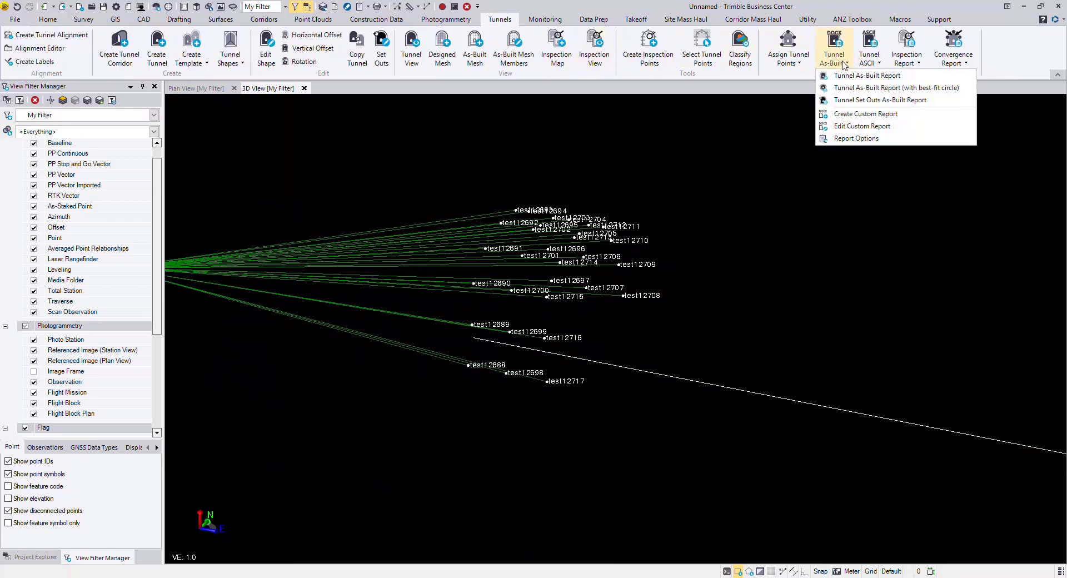
{"action": "left_click", "coordinate": [861, 102]}
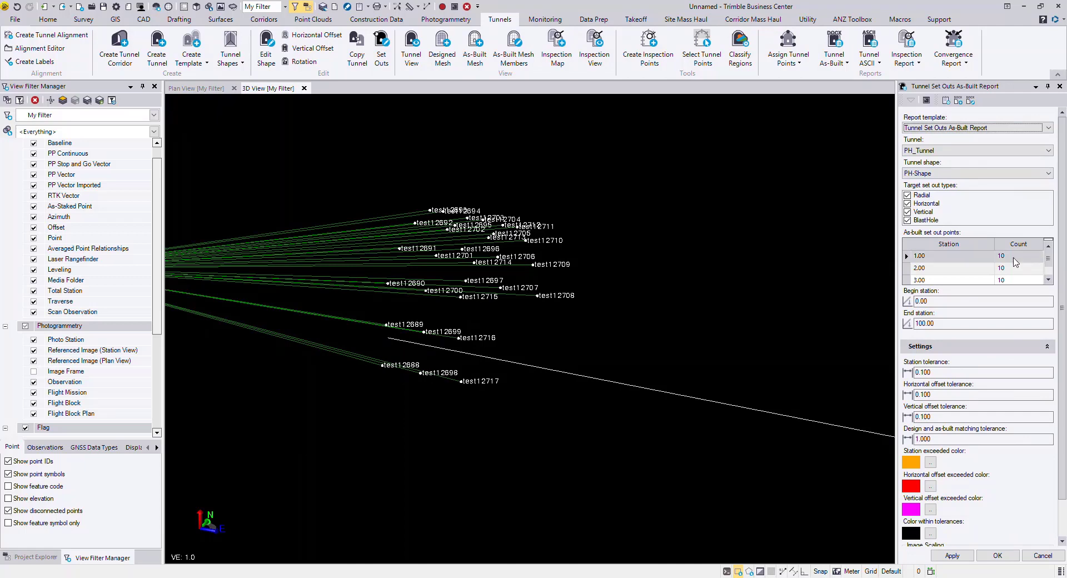
{"action": "scroll", "coordinate": [1015, 263], "scroll_direction": "down", "scroll_amount": 1}
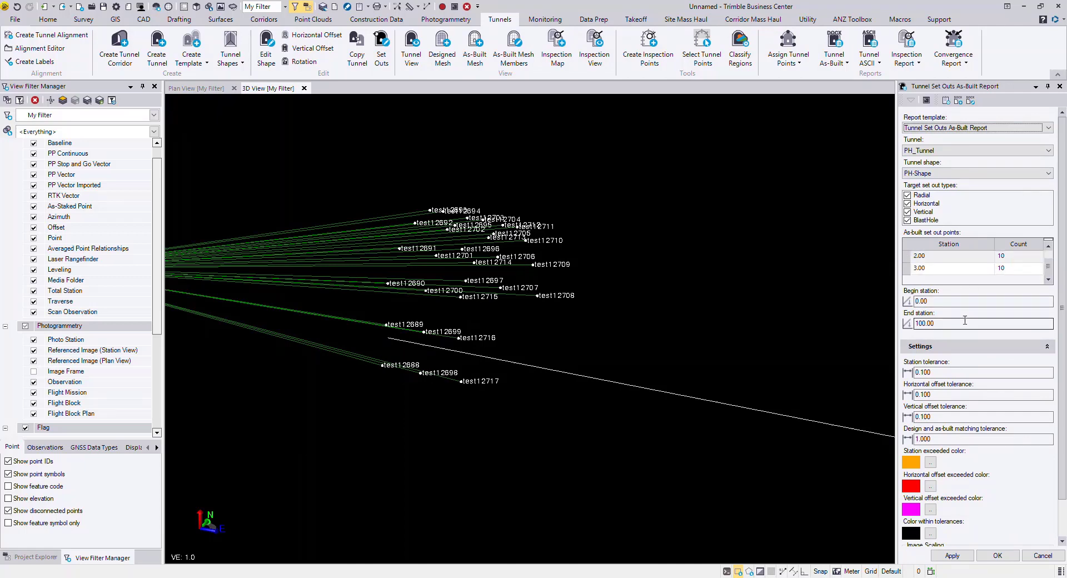
{"action": "scroll", "coordinate": [984, 365], "scroll_direction": "down", "scroll_amount": 1}
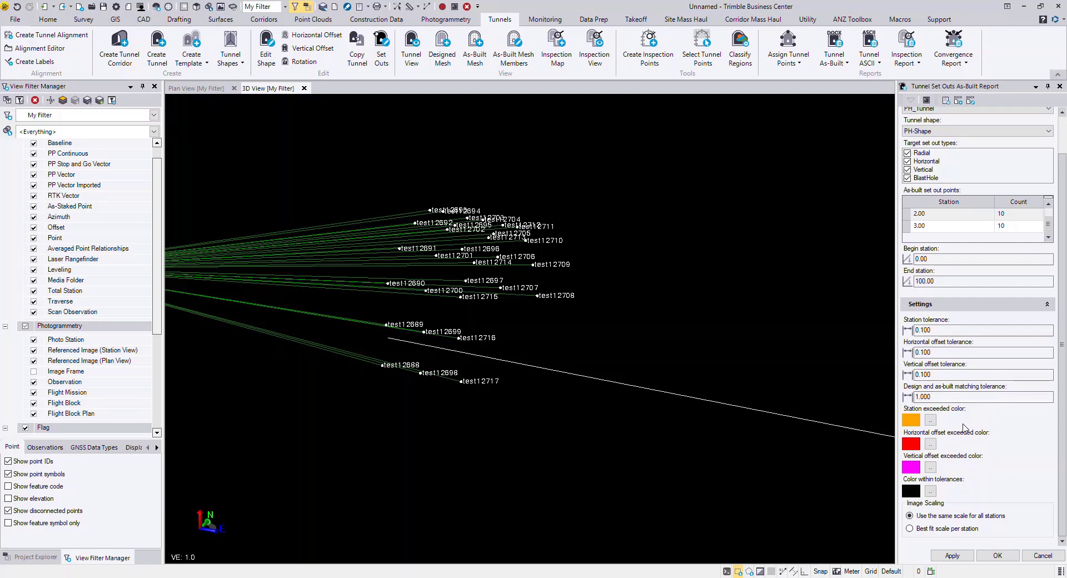
{"action": "left_click", "coordinate": [958, 557]}
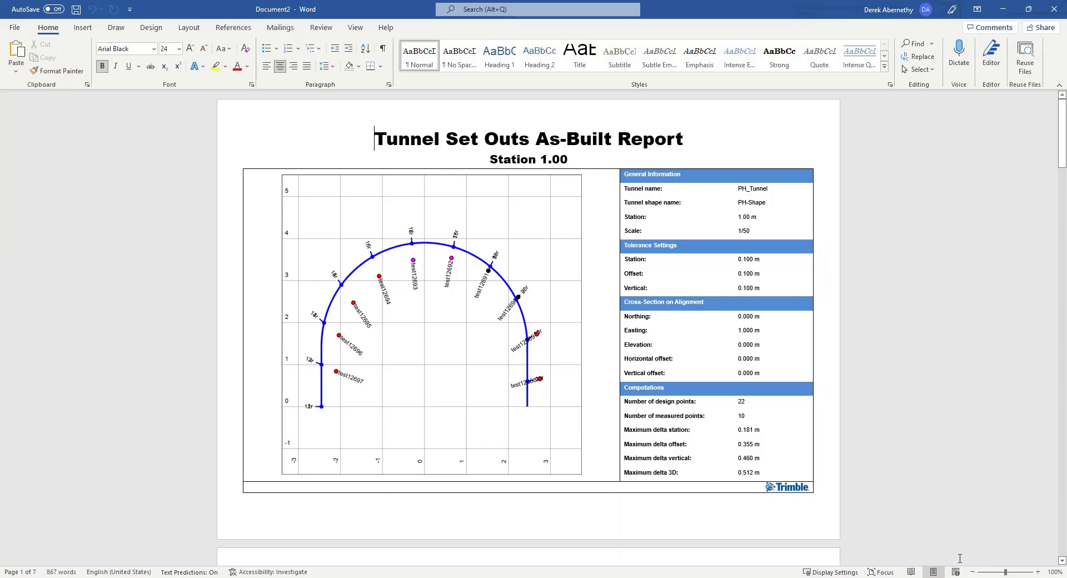
- Scroll from the Station 1.00 cross-section down to its design-versus-staked delta table
{"action": "scroll", "coordinate": [890, 500], "scroll_direction": "down", "scroll_amount": 2}
{"action": "scroll", "coordinate": [845, 456], "scroll_direction": "down", "scroll_amount": 4}
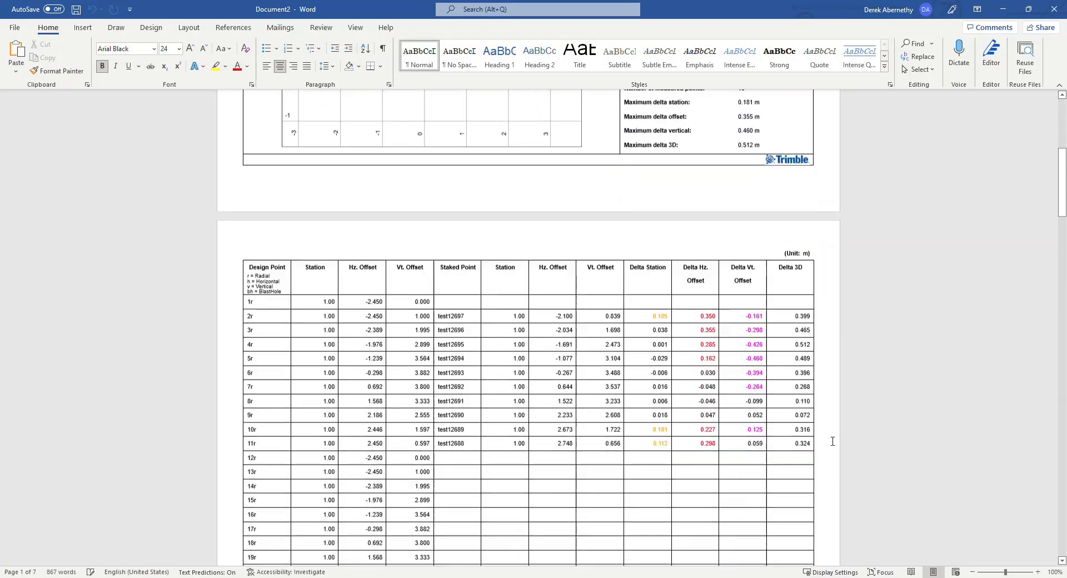
{"action": "scroll", "coordinate": [819, 183], "scroll_direction": "down", "scroll_amount": 2}
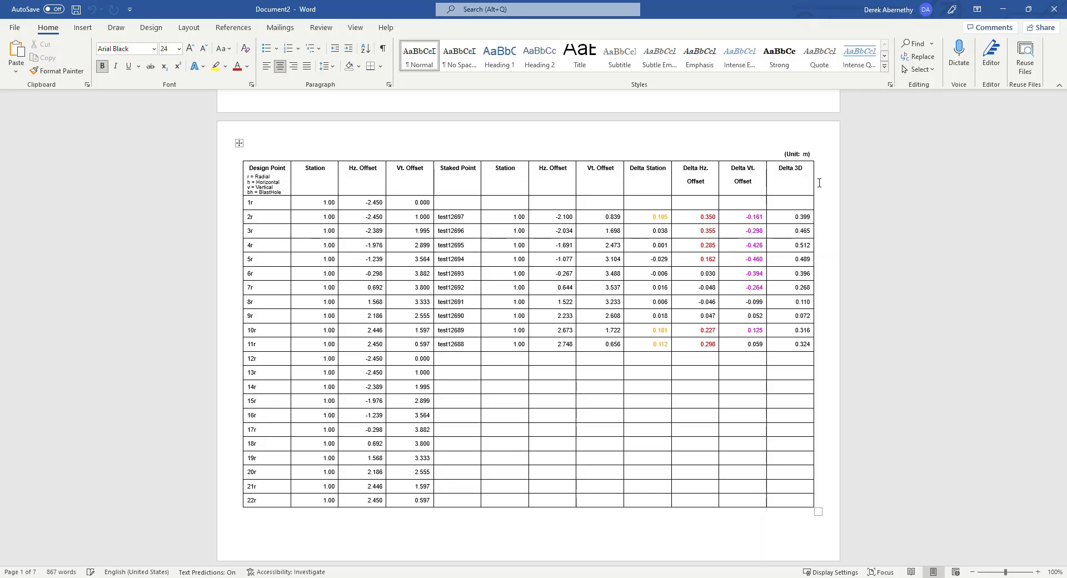
- Scroll through the Station 2.00 and 3.00 report pages, then return to Trimble Business Center
{"action": "scroll", "coordinate": [820, 183], "scroll_direction": "down", "scroll_amount": 3}
{"action": "scroll", "coordinate": [820, 183], "scroll_direction": "down", "scroll_amount": 2}
{"action": "scroll", "coordinate": [820, 183], "scroll_direction": "down", "scroll_amount": 3}
{"action": "scroll", "coordinate": [819, 183], "scroll_direction": "down", "scroll_amount": 2}
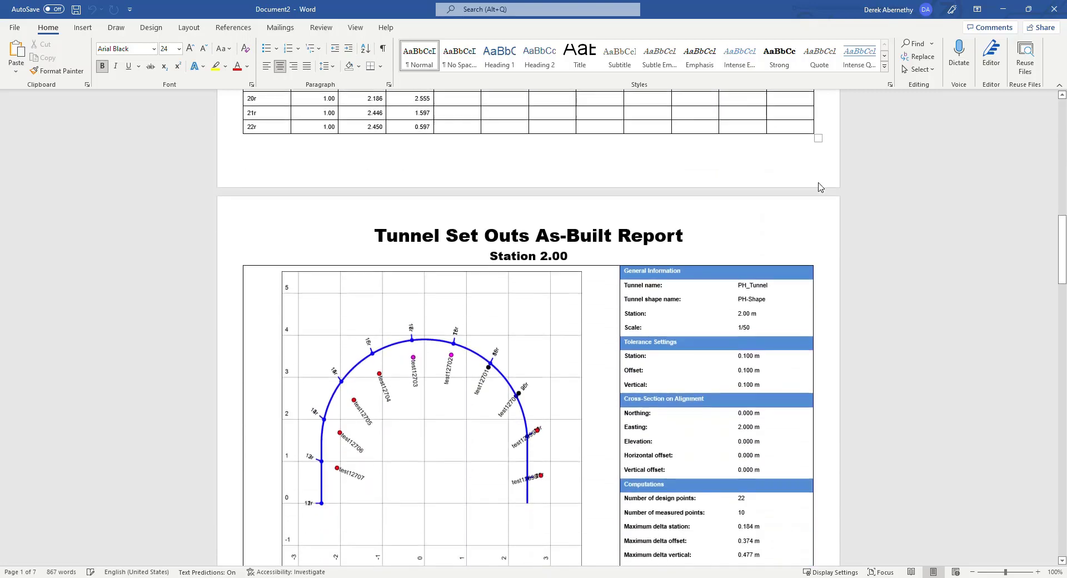
{"action": "scroll", "coordinate": [819, 183], "scroll_direction": "down", "scroll_amount": 1}
{"action": "scroll", "coordinate": [819, 183], "scroll_direction": "down", "scroll_amount": 1}
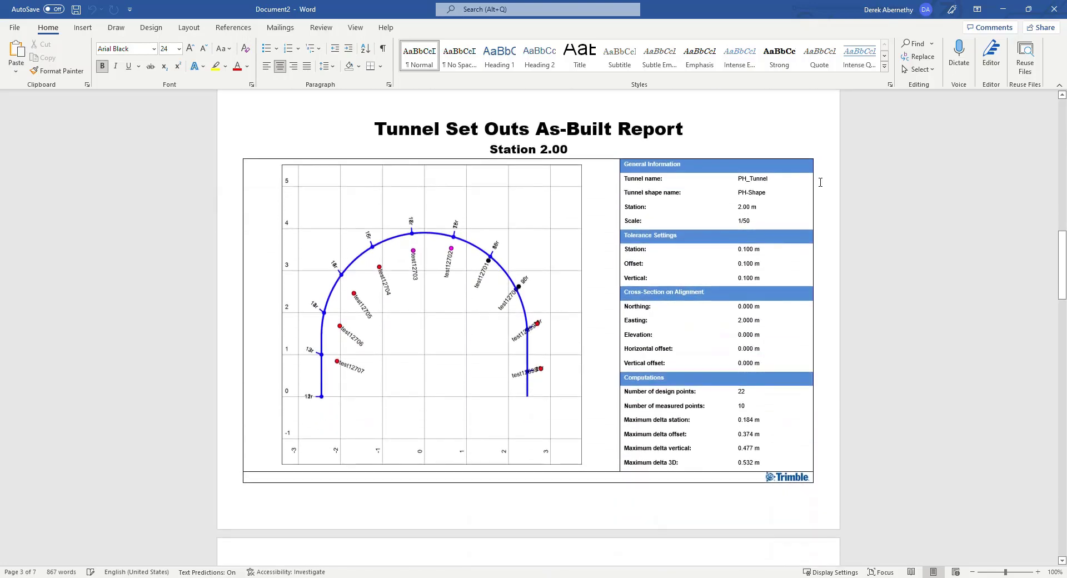
{"action": "scroll", "coordinate": [820, 183], "scroll_direction": "down", "scroll_amount": 2}
{"action": "scroll", "coordinate": [821, 183], "scroll_direction": "down", "scroll_amount": 3}
{"action": "scroll", "coordinate": [821, 182], "scroll_direction": "down", "scroll_amount": 2}
{"action": "scroll", "coordinate": [820, 182], "scroll_direction": "down", "scroll_amount": 3}
{"action": "scroll", "coordinate": [821, 182], "scroll_direction": "down", "scroll_amount": 1}
{"action": "scroll", "coordinate": [821, 182], "scroll_direction": "down", "scroll_amount": 2}
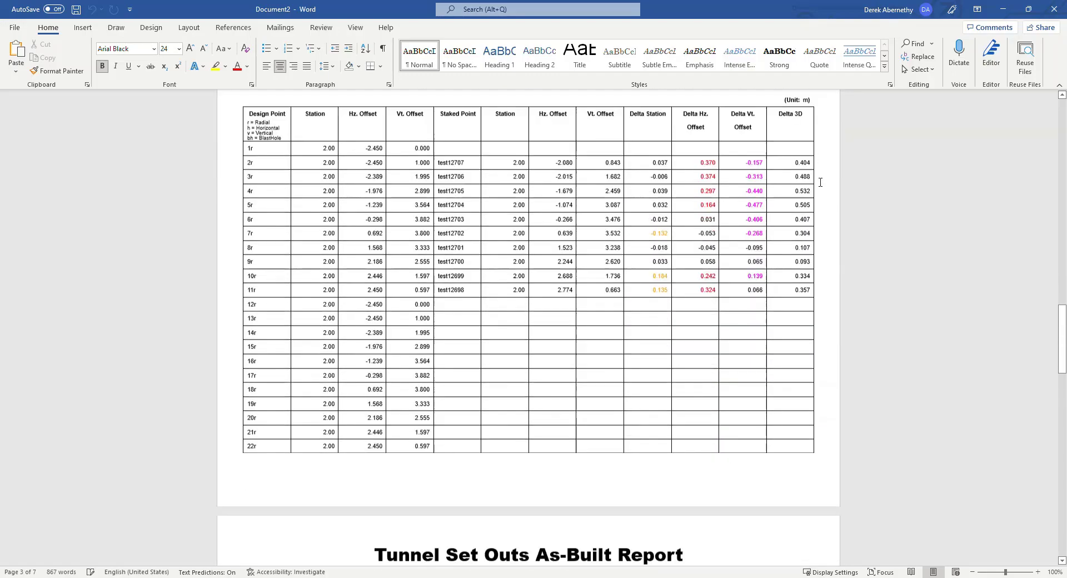
{"action": "scroll", "coordinate": [820, 183], "scroll_direction": "down", "scroll_amount": 2}
{"action": "scroll", "coordinate": [820, 182], "scroll_direction": "down", "scroll_amount": 3}
{"action": "scroll", "coordinate": [820, 182], "scroll_direction": "down", "scroll_amount": 2}
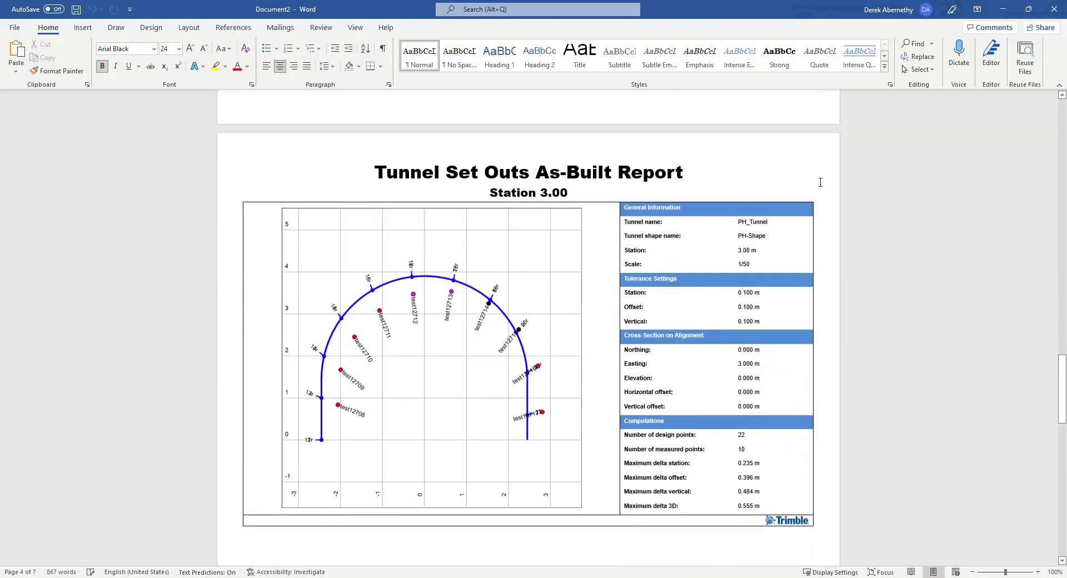
{"action": "scroll", "coordinate": [821, 182], "scroll_direction": "down", "scroll_amount": 5}
{"action": "scroll", "coordinate": [820, 182], "scroll_direction": "down", "scroll_amount": 3}
{"action": "scroll", "coordinate": [820, 182], "scroll_direction": "down", "scroll_amount": 4}
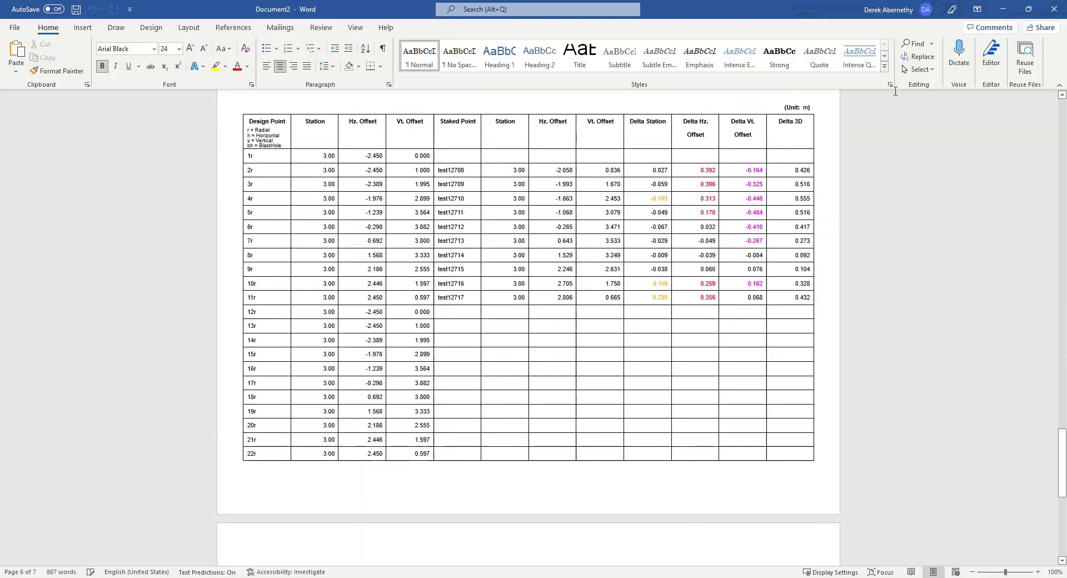
{"action": "left_click", "coordinate": [1003, 9]}
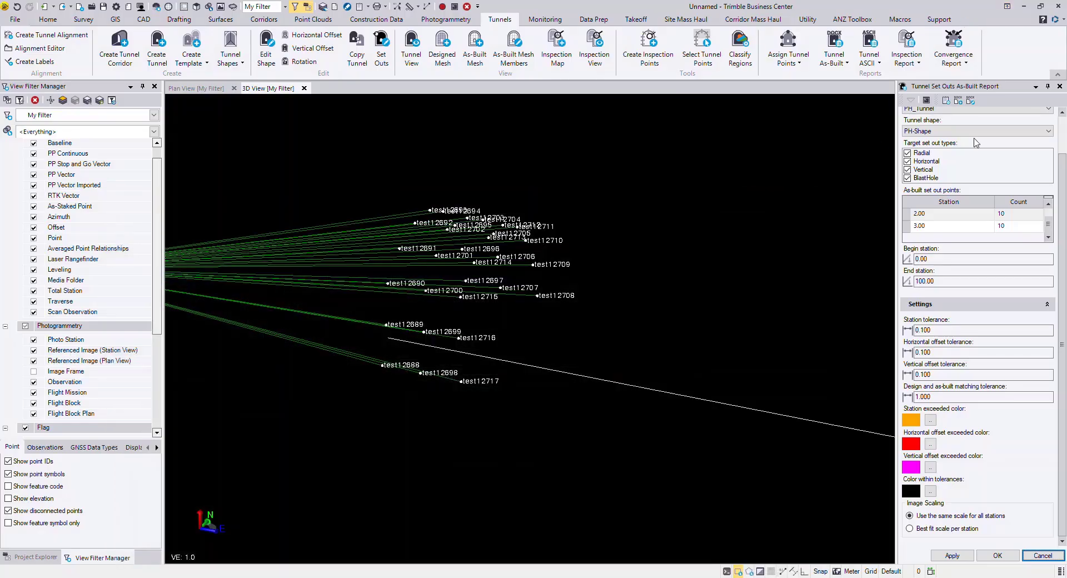
- Cancel the set outs report settings and reopen the Tunnel As-Built report list
{"action": "left_click", "coordinate": [1060, 86]}
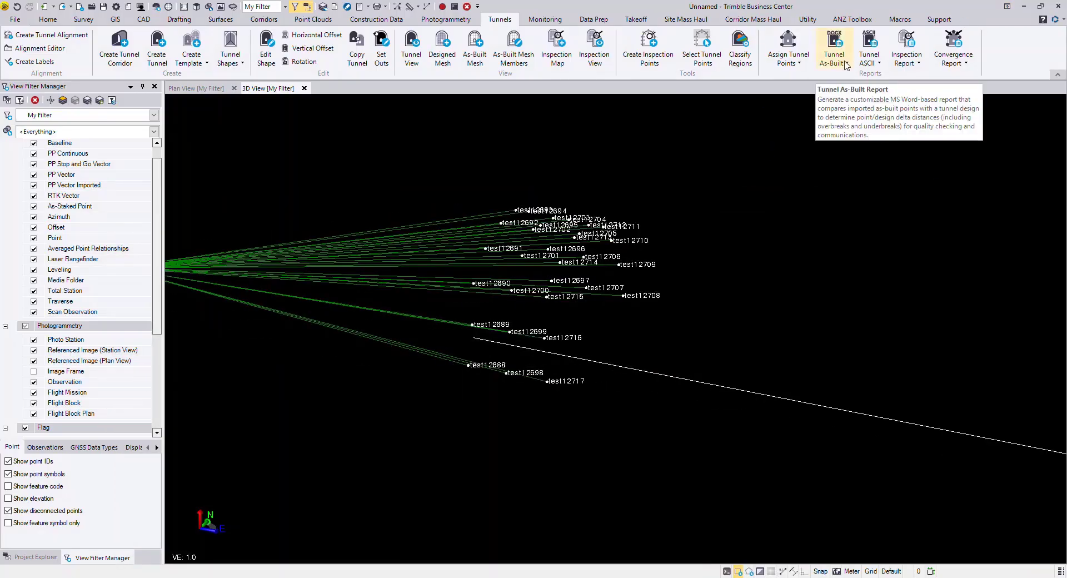
{"action": "left_click", "coordinate": [846, 66]}
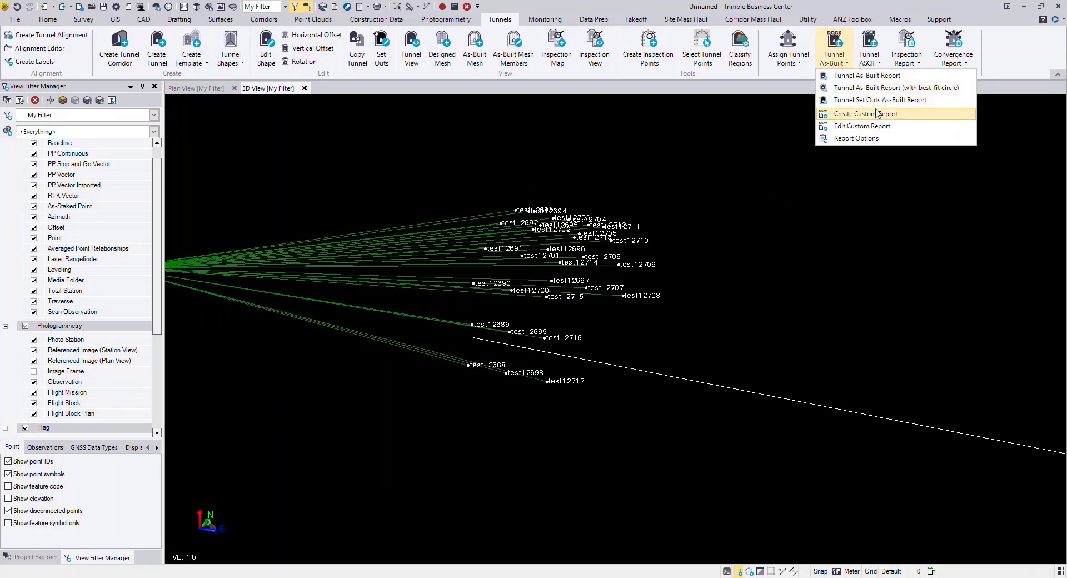